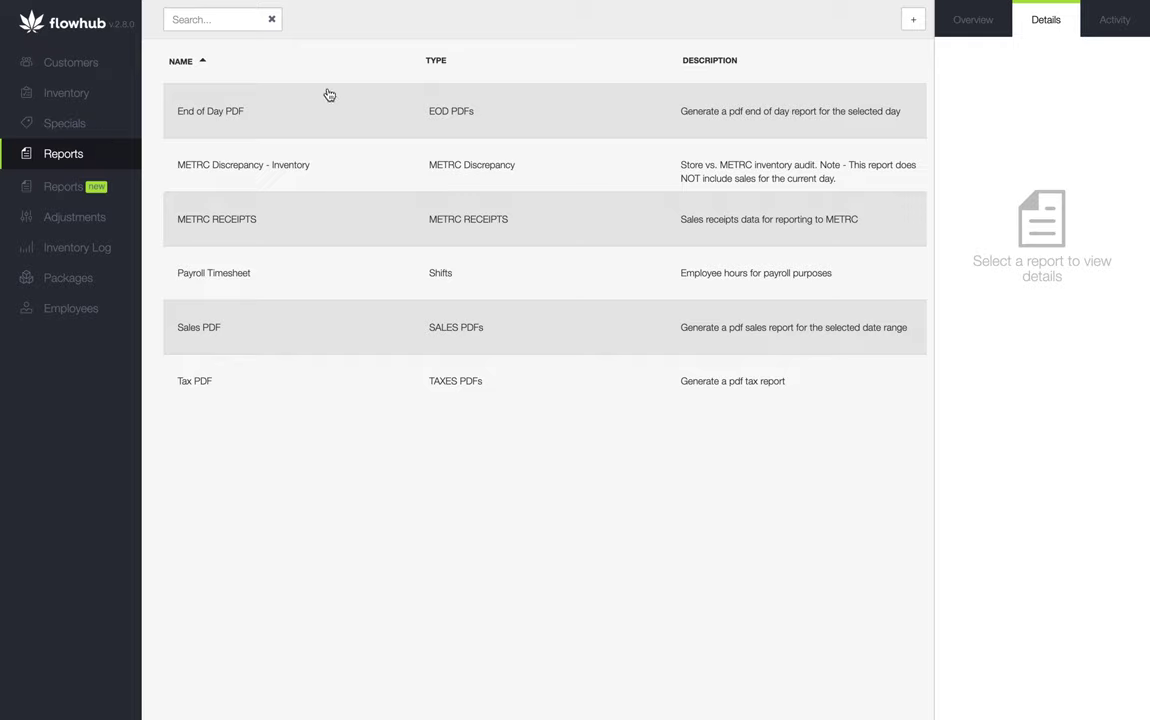
Step: Begin a new custom report and scroll through the available report types
left_click(908, 22)
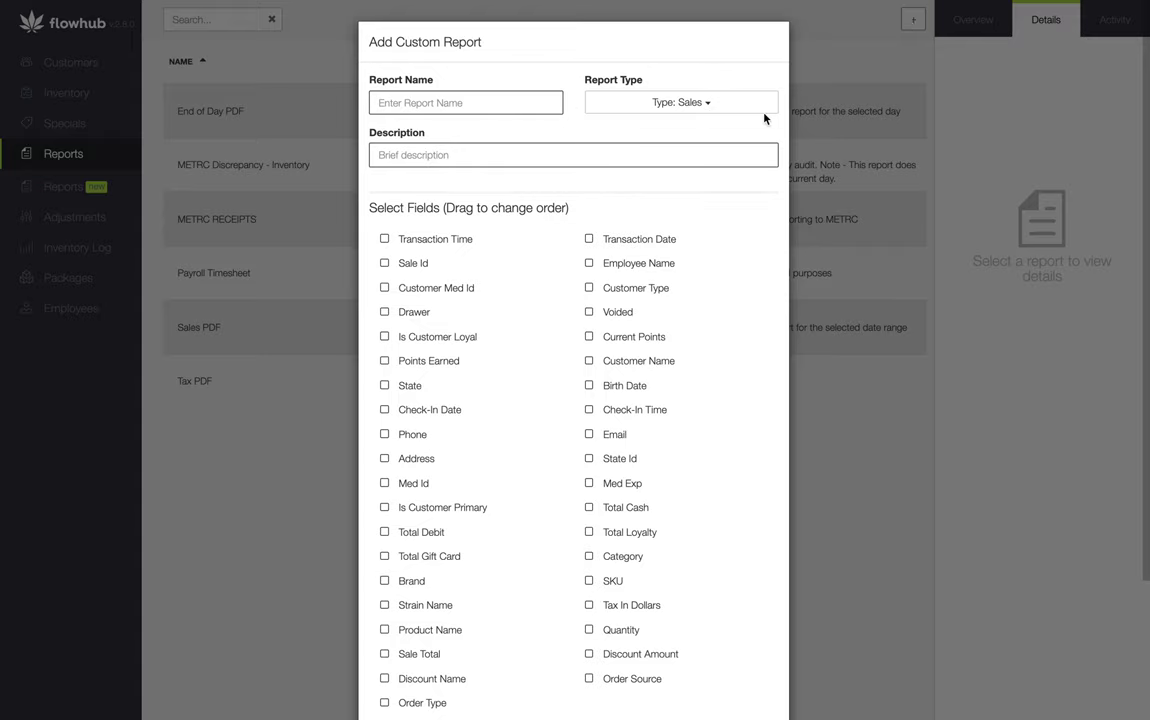
left_click(641, 106)
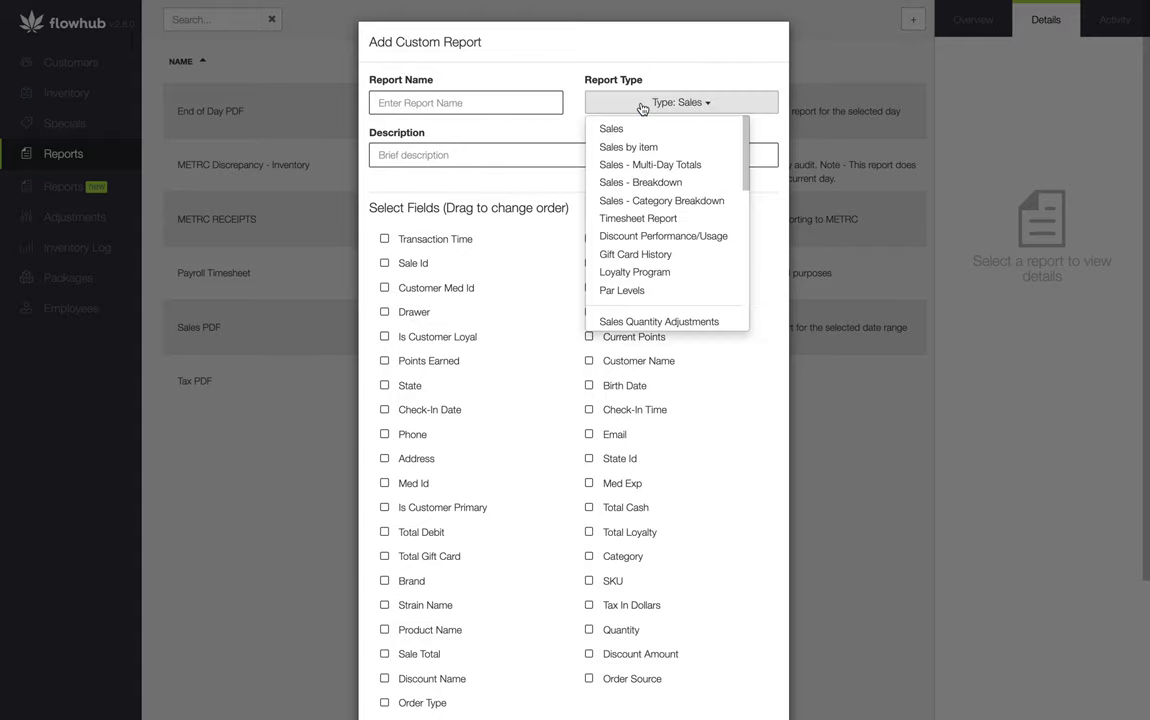
scroll(653, 250, "down", 3)
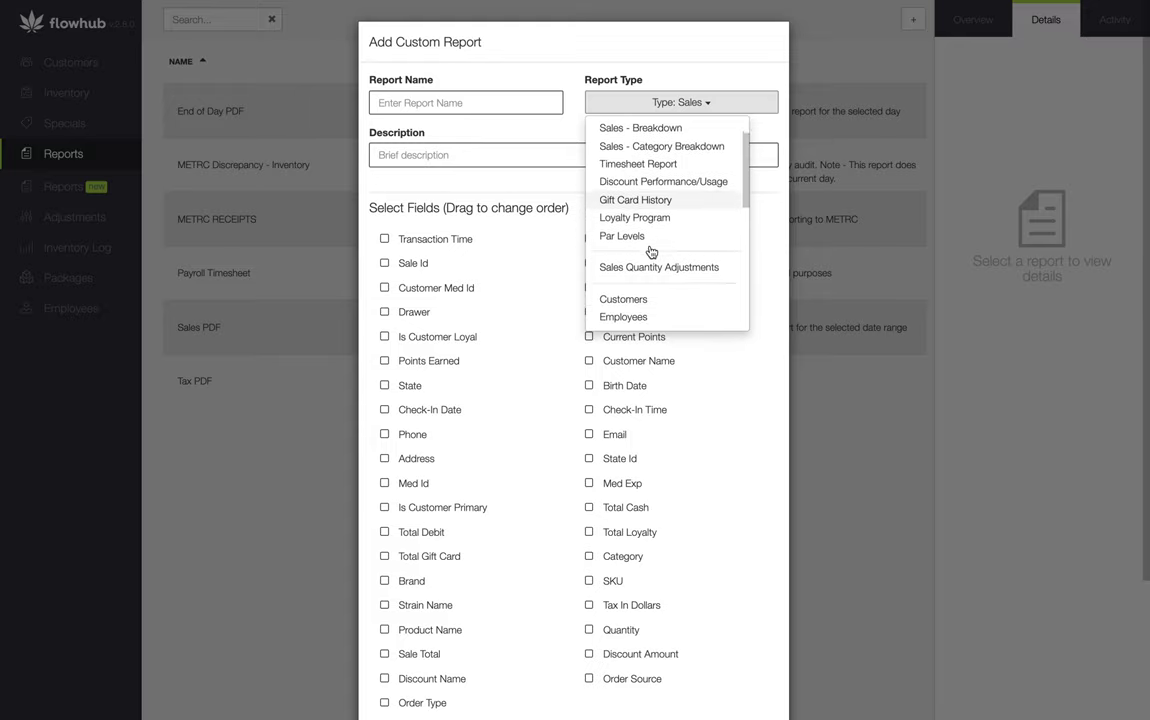
scroll(651, 251, "down", 5)
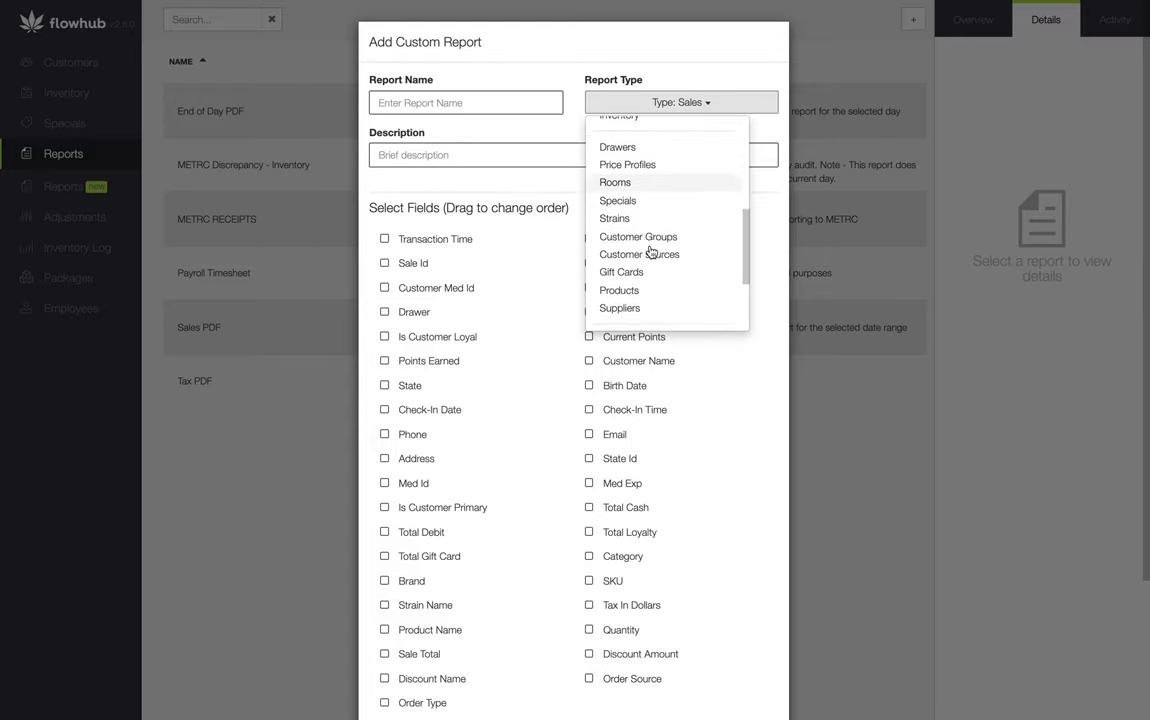
scroll(650, 251, "up", 8)
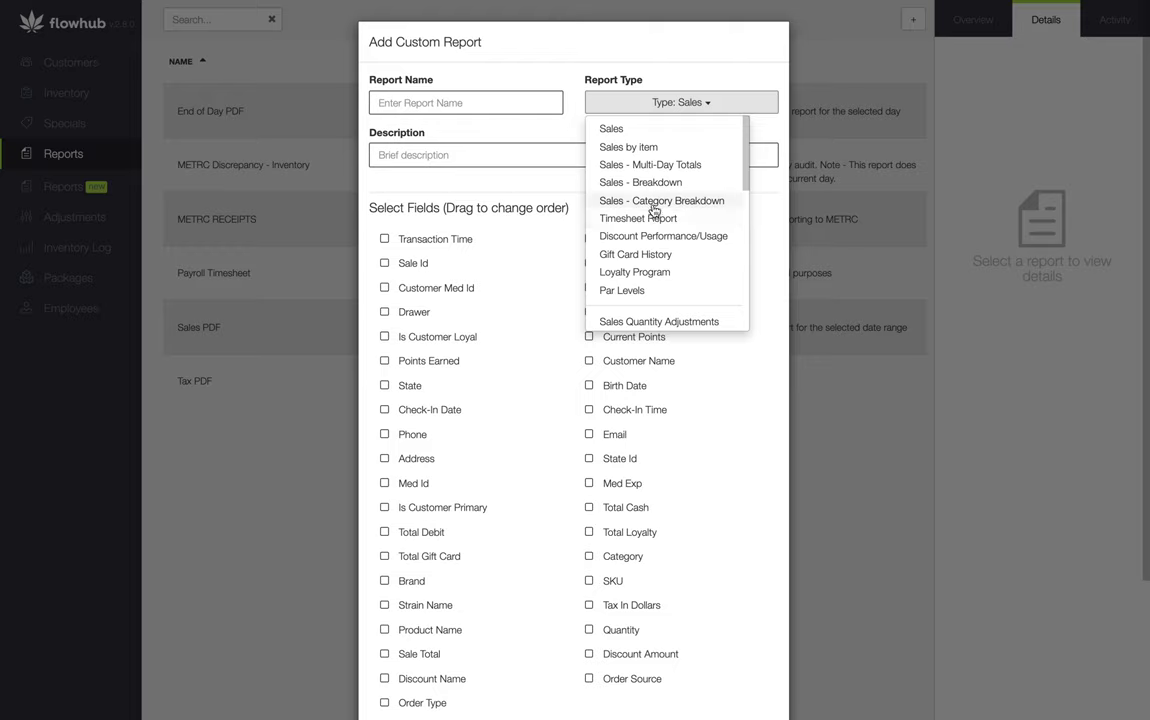
Step: Choose Sales - Category Breakdown as the type and enter 'CPA Report' as name and description
left_click(653, 205)
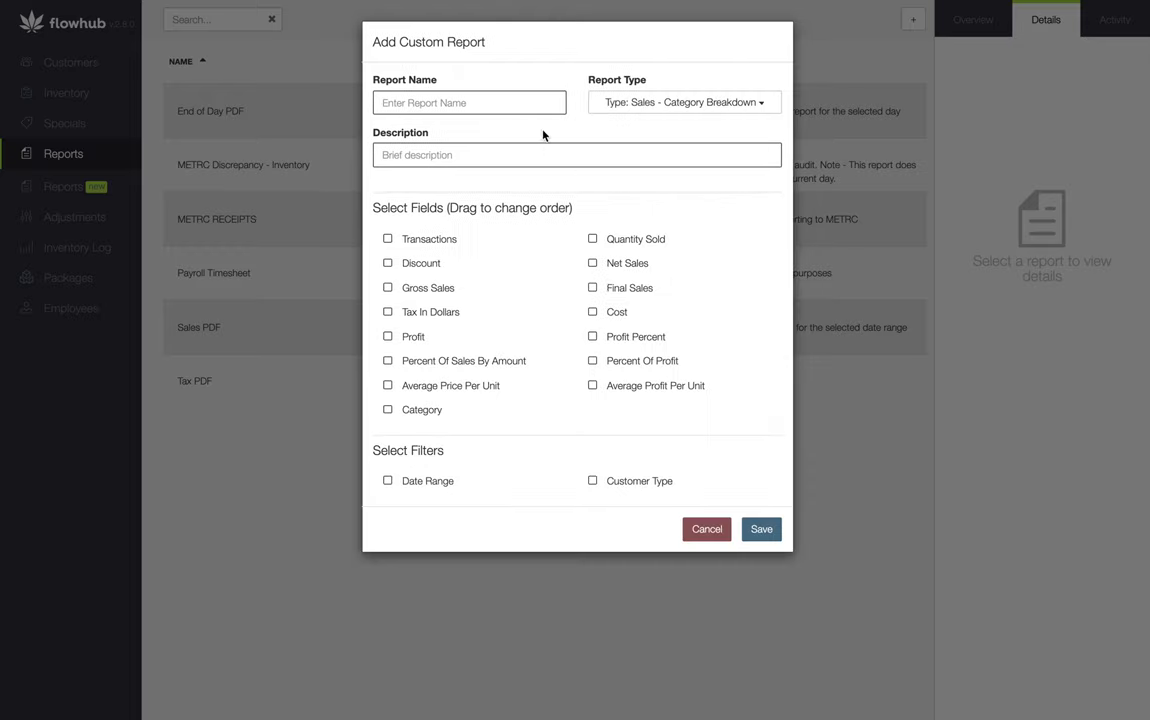
left_click(524, 104)
type("CPA Report")
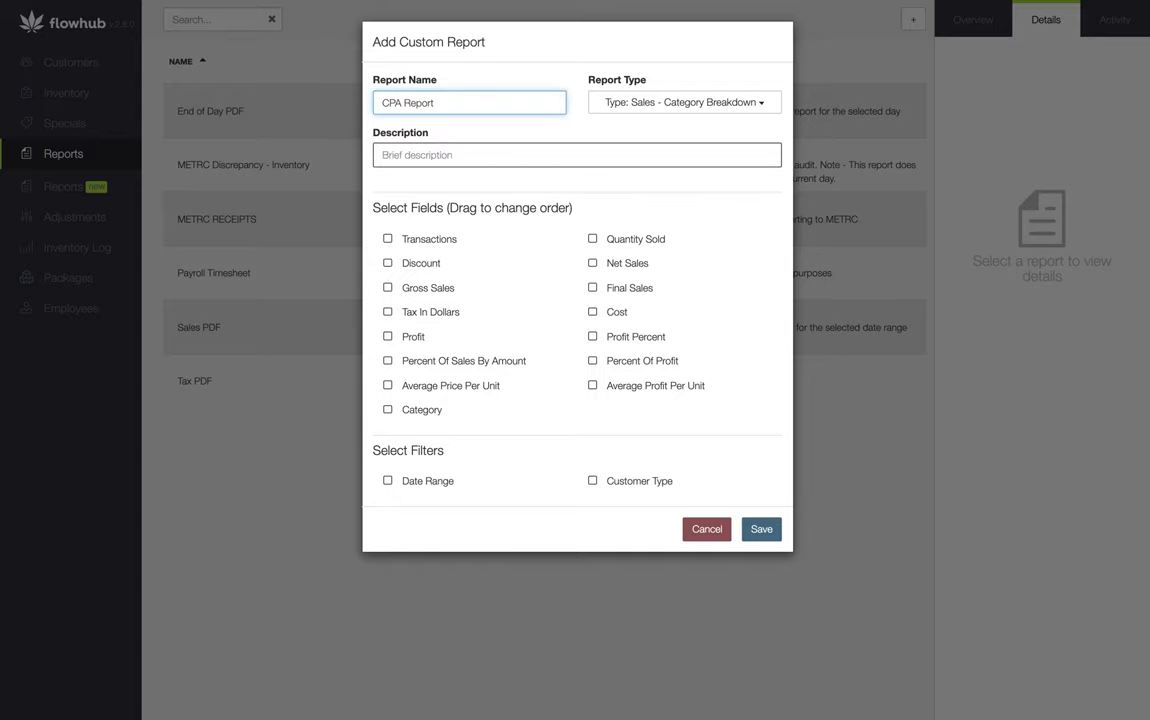
key("Tab")
key("Tab")
type("C")
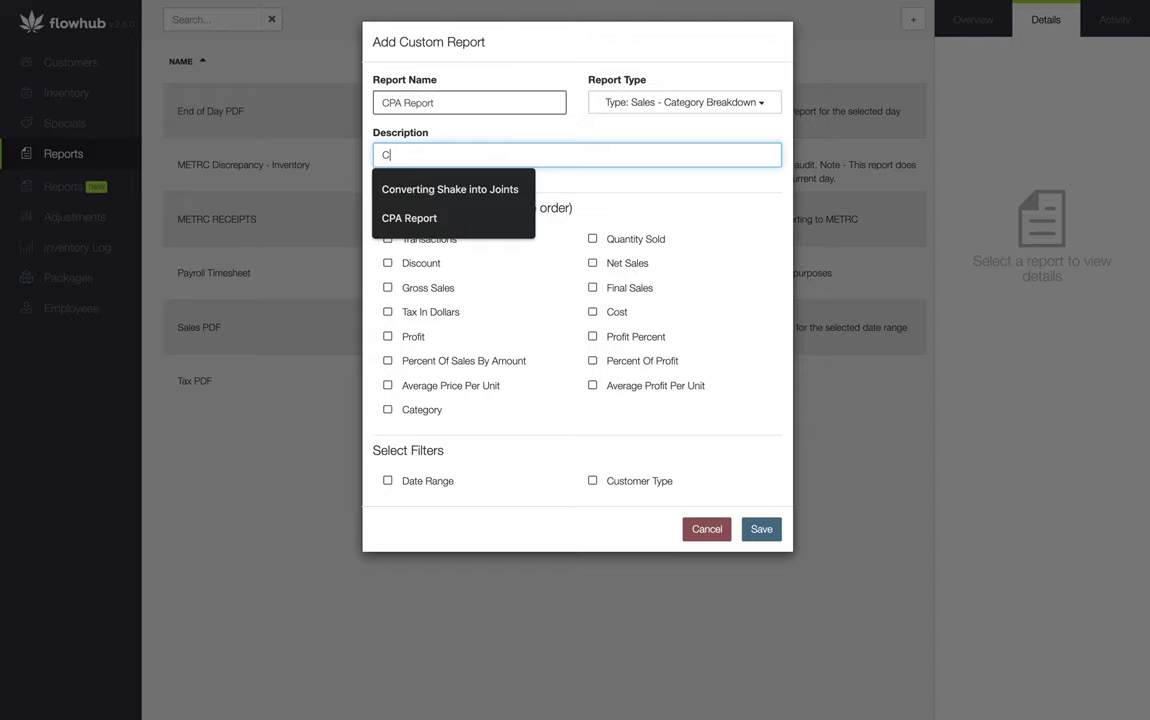
type("PA Repot")
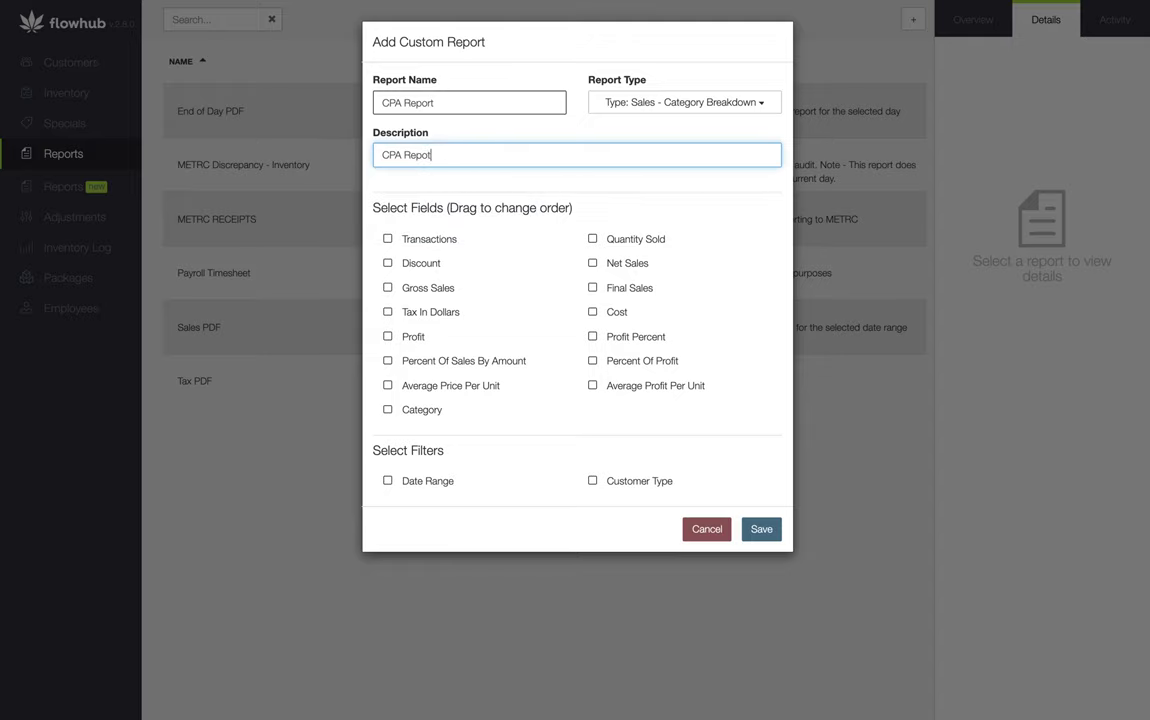
key("BackSpace")
type("rt")
Step: Move Category to the top and select Category, Transactions, Quantity Sold and Net Sales
left_click_drag(385, 411, 418, 236)
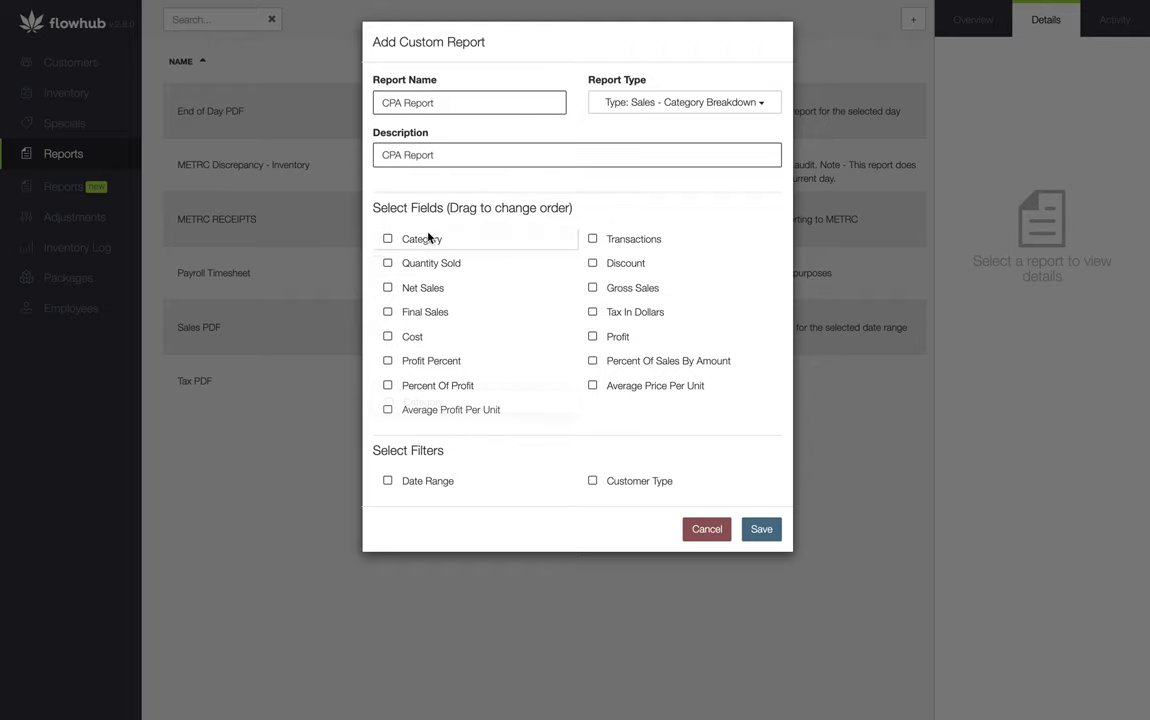
left_click(428, 240)
left_click(597, 241)
left_click(442, 262)
left_click_drag(429, 291, 588, 265)
left_click(591, 263)
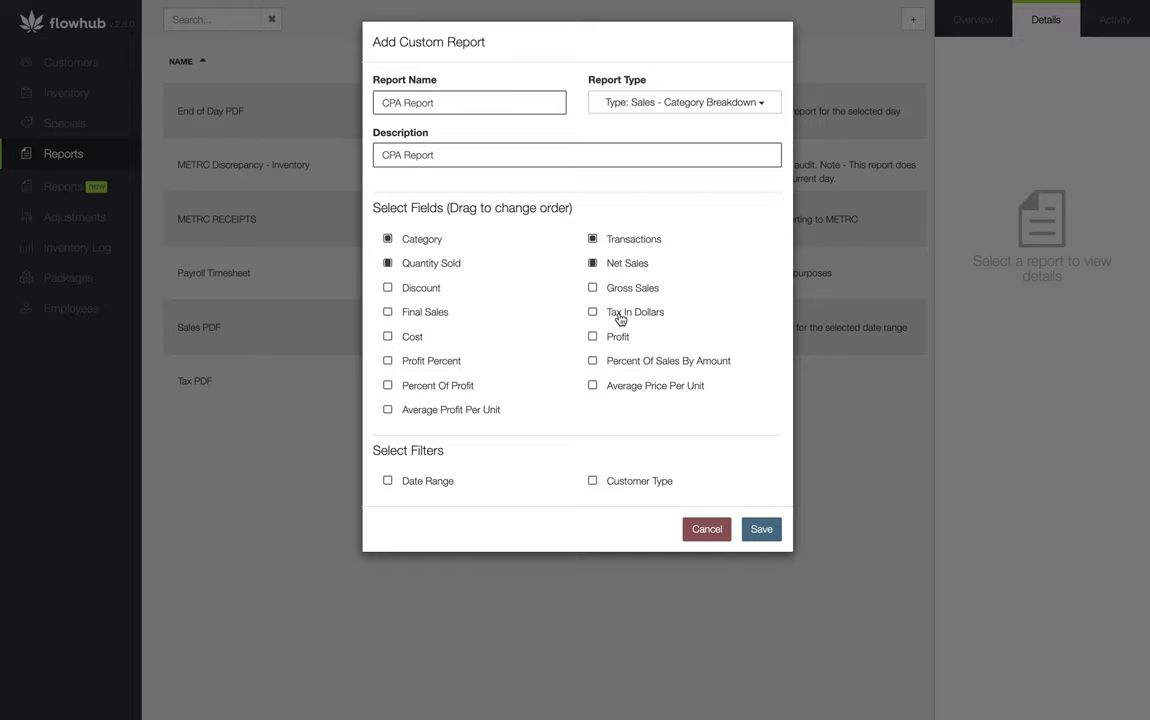
Step: Order and include Tax In Dollars, Final Sales, Gross Sales and Cost in the report
left_click_drag(613, 313, 424, 290)
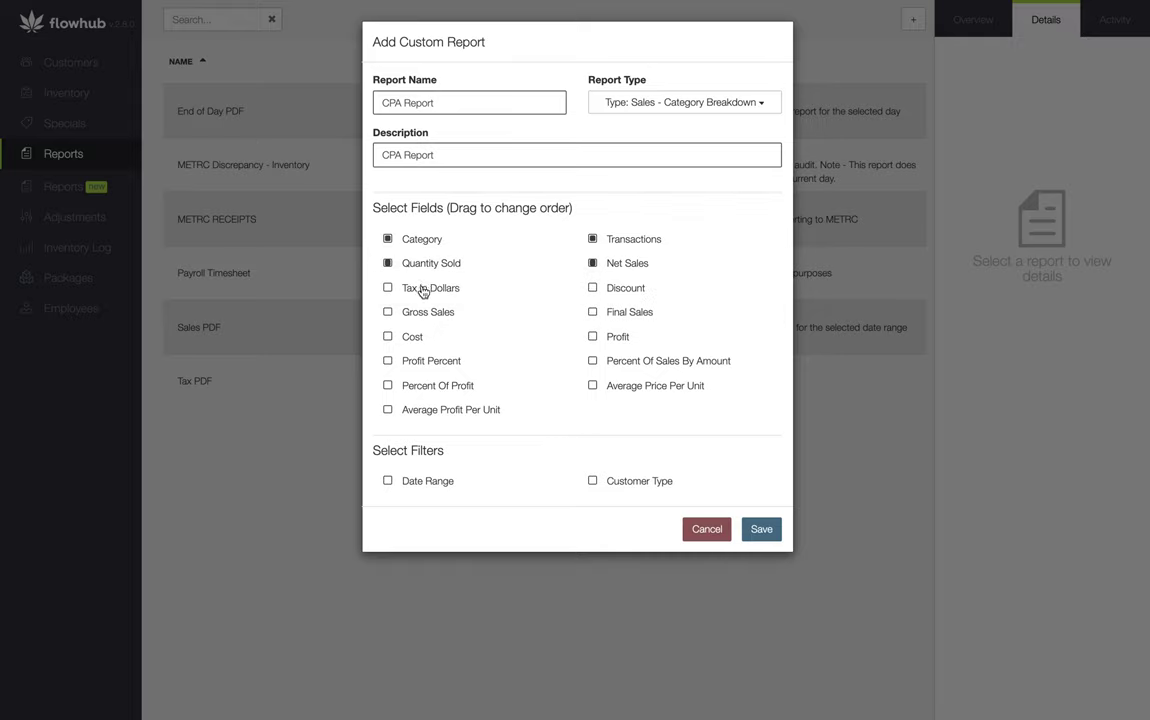
left_click(423, 290)
left_click_drag(605, 312, 626, 336)
left_click(617, 291)
left_click(383, 312)
left_click(616, 312)
Step: Add Profit, Profit Percent, Percent Of Profit and Discount, and enable Date Range and Customer Type filters
left_click(411, 336)
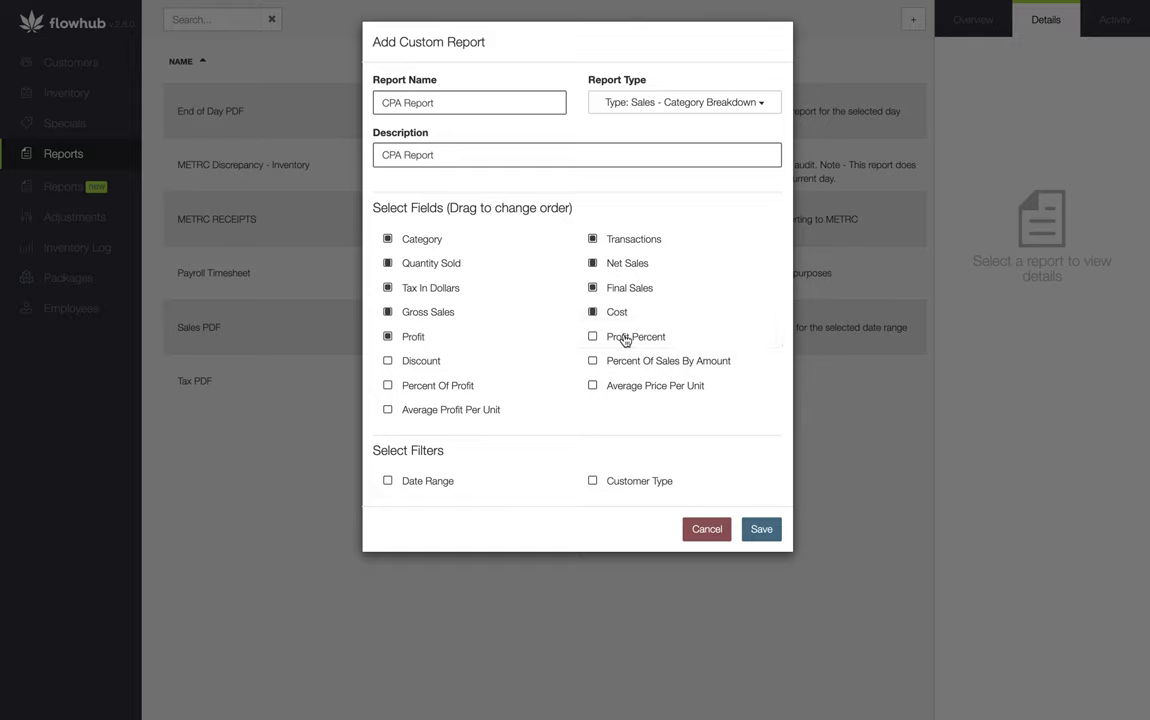
left_click(626, 336)
left_click_drag(458, 390, 452, 363)
left_click(452, 362)
left_click(595, 366)
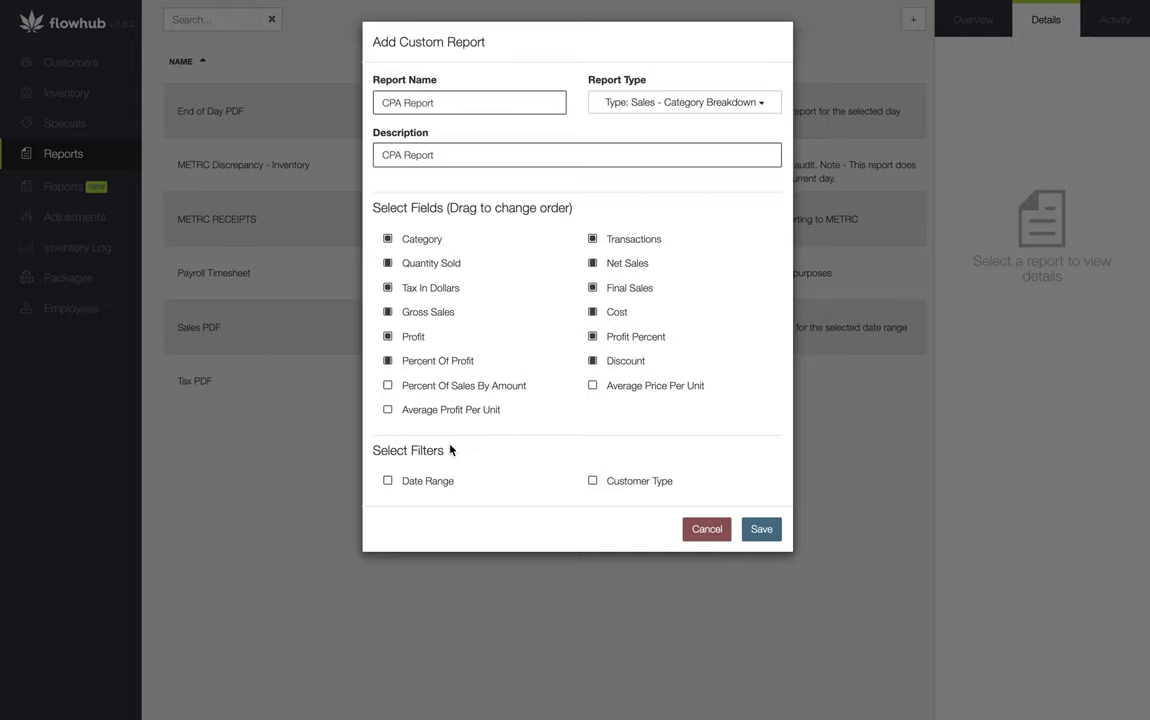
left_click(429, 481)
left_click(642, 484)
Step: Save CPA Report and export it as CSV for 01/23/2020 to 01/30/2020
left_click(765, 535)
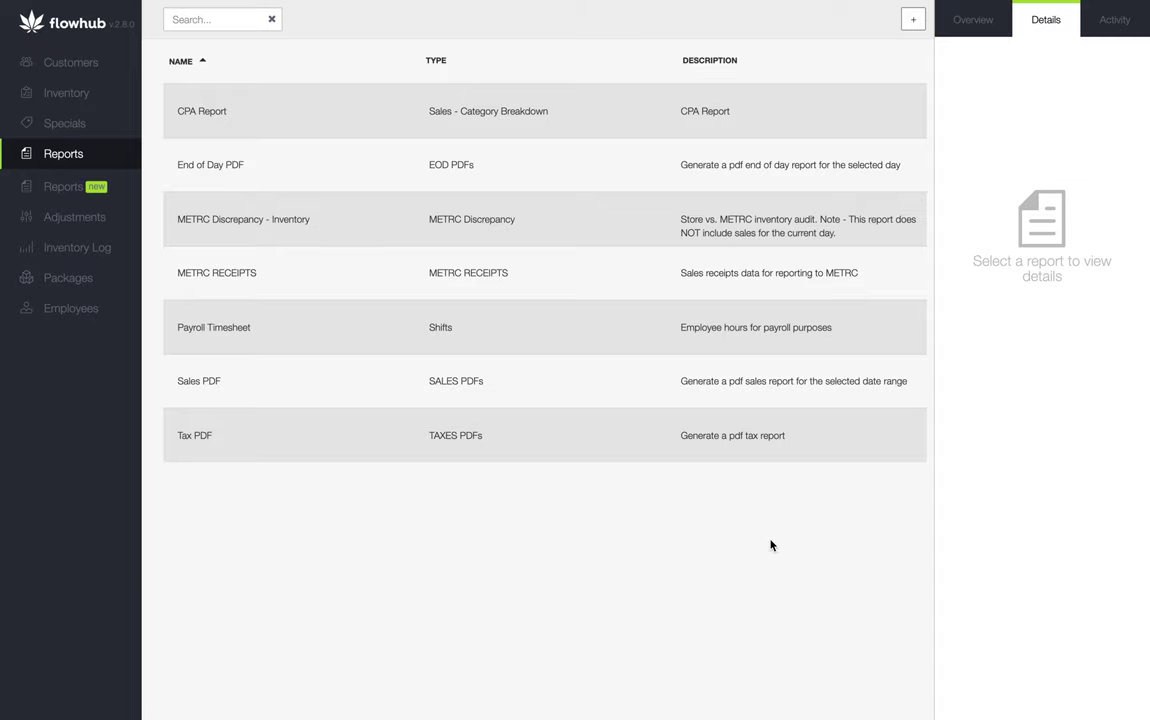
left_click(530, 118)
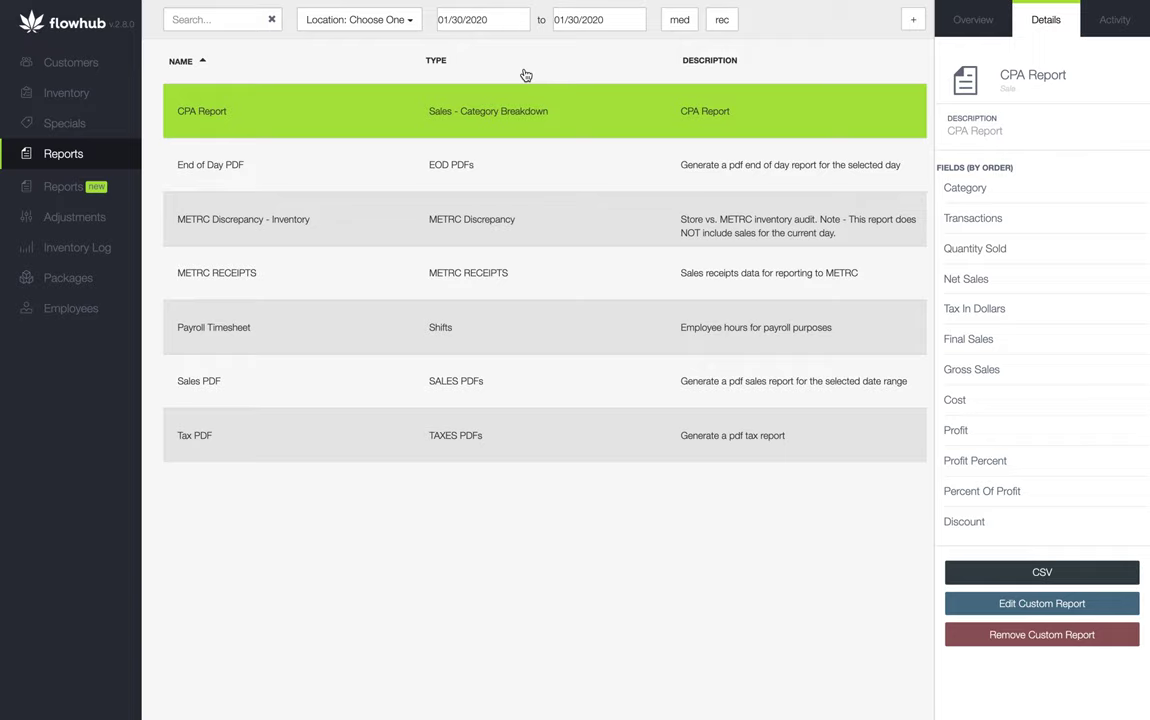
left_click(455, 22)
type("23")
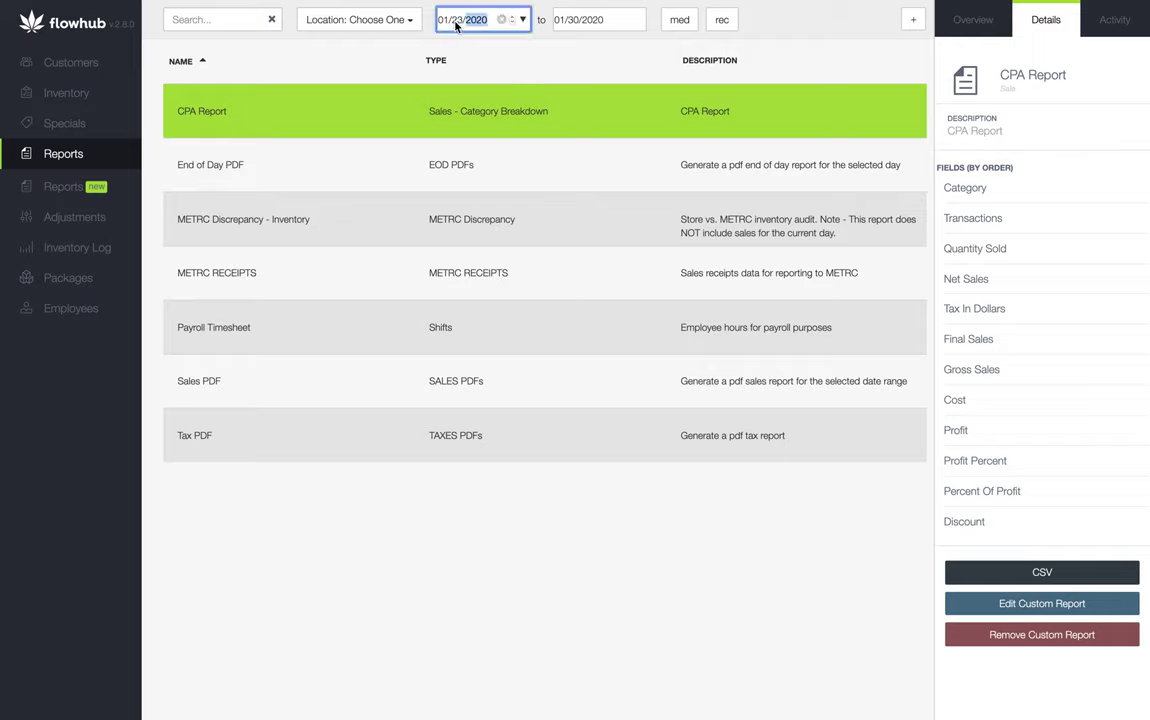
left_click(810, 42)
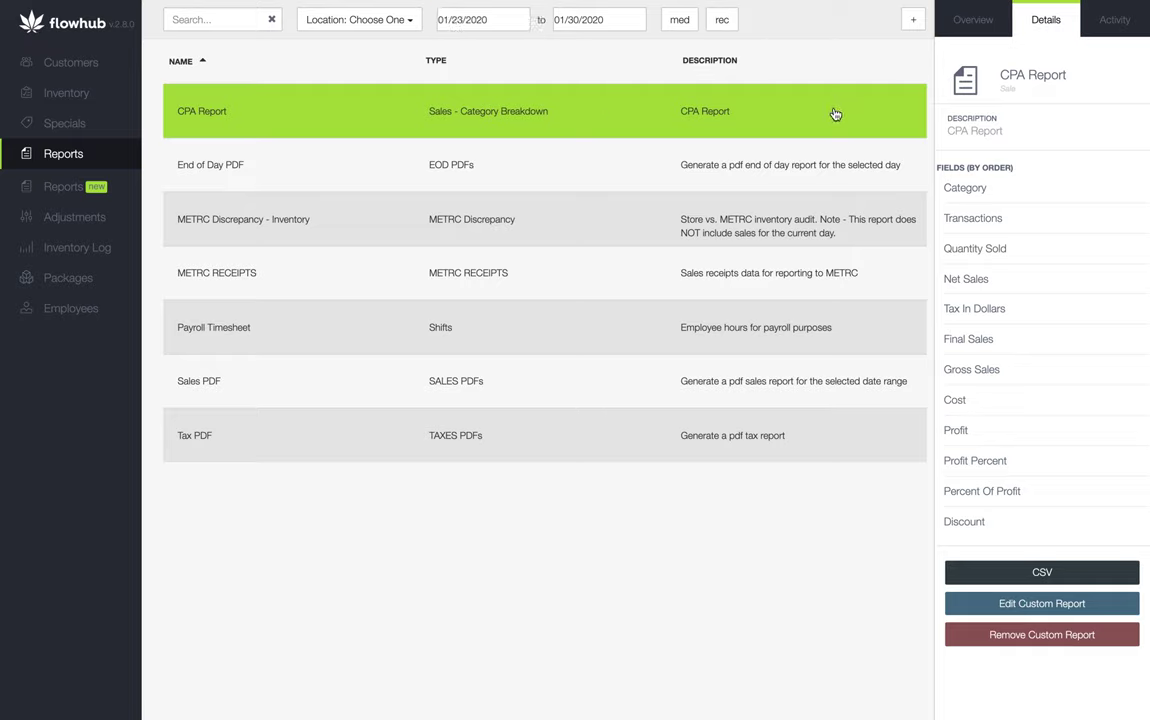
left_click(973, 571)
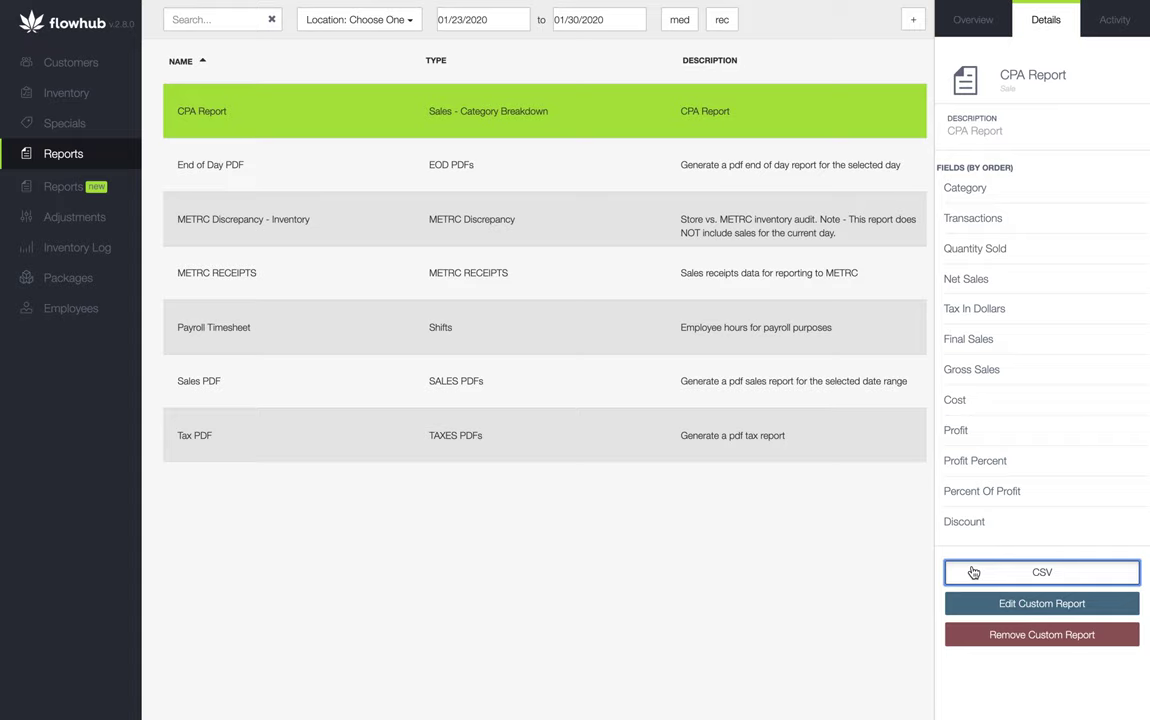
left_click(973, 571)
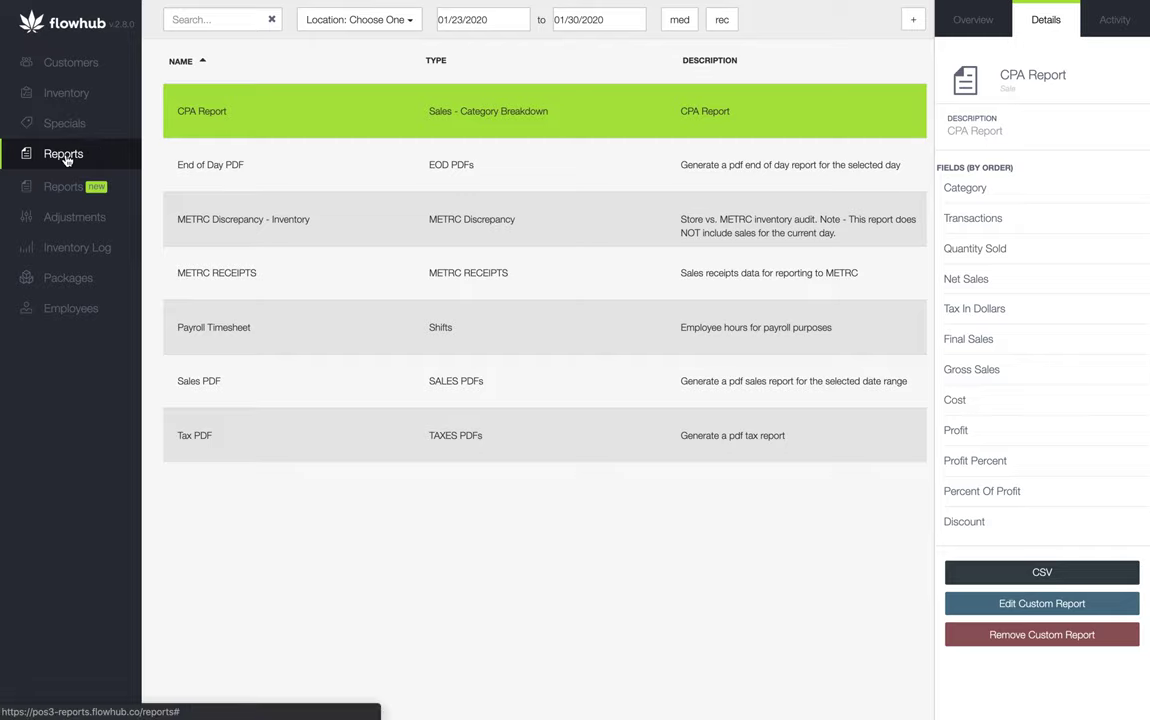
Step: Open another Add Custom Report dialog and set its type to Sales - Category Breakdown
left_click(911, 20)
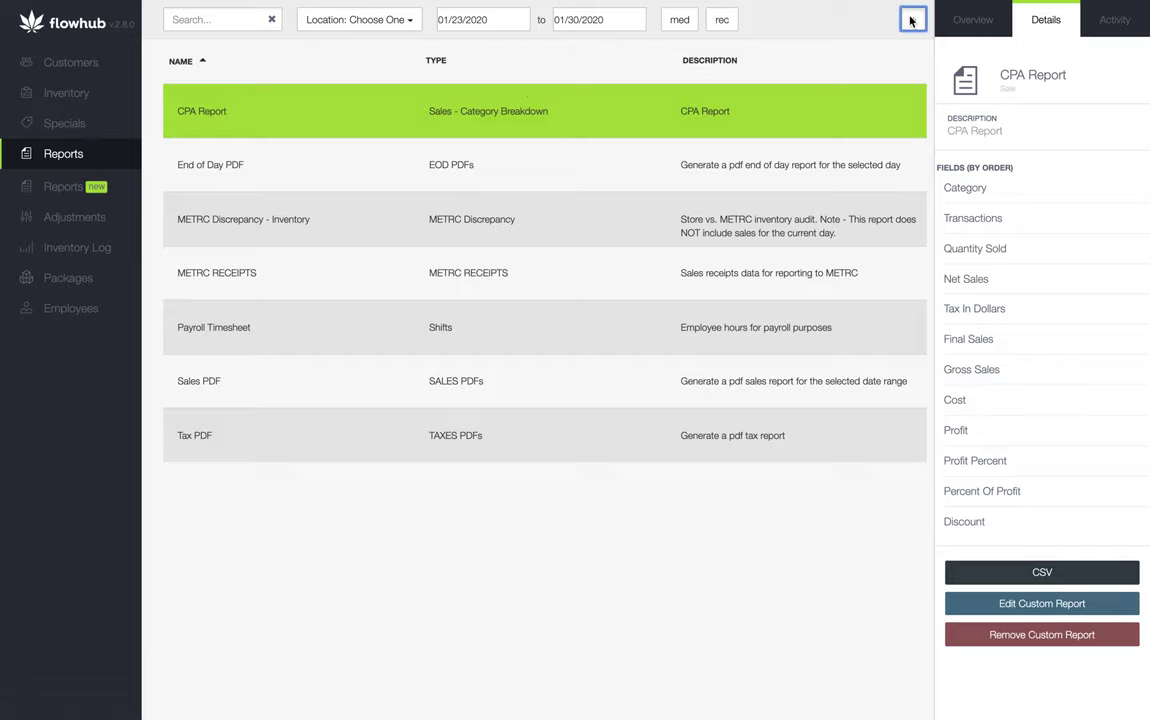
left_click(756, 100)
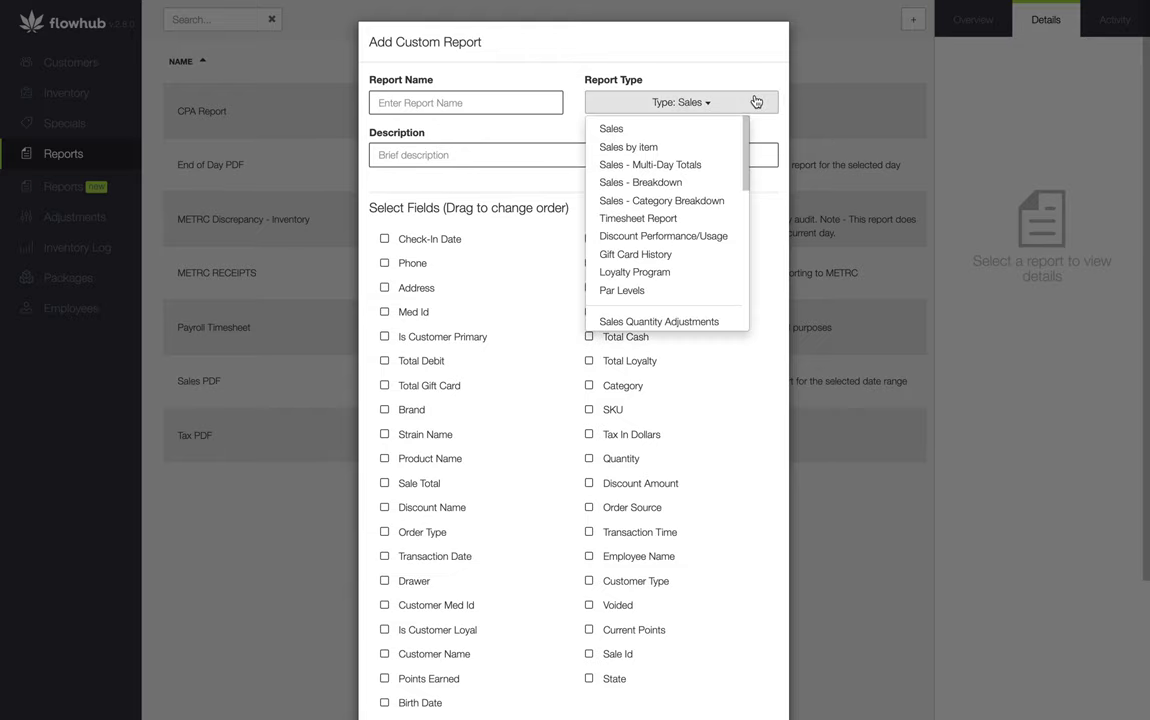
left_click(706, 201)
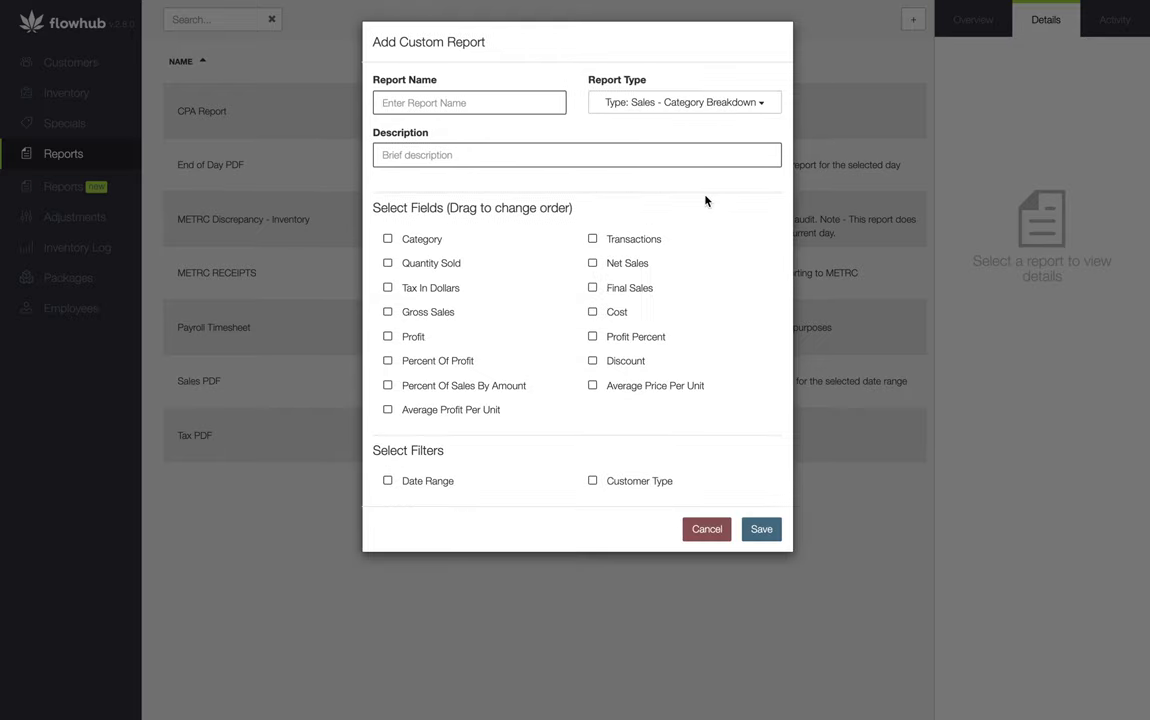